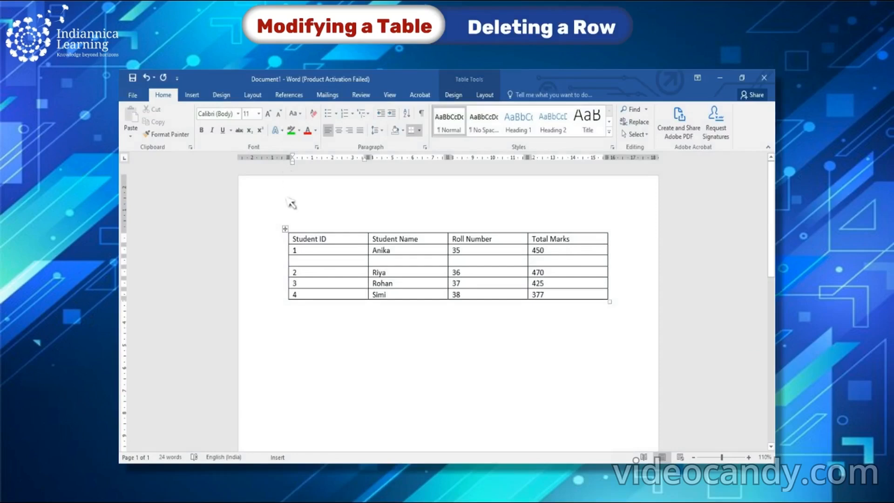
Delete the empty table row between the rows for Student IDs 1 and 2
left_click(610, 263)
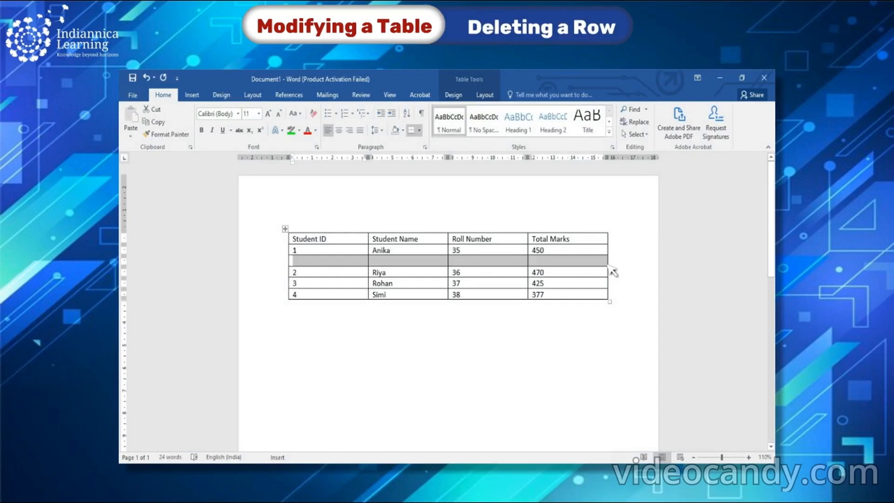
left_click(486, 95)
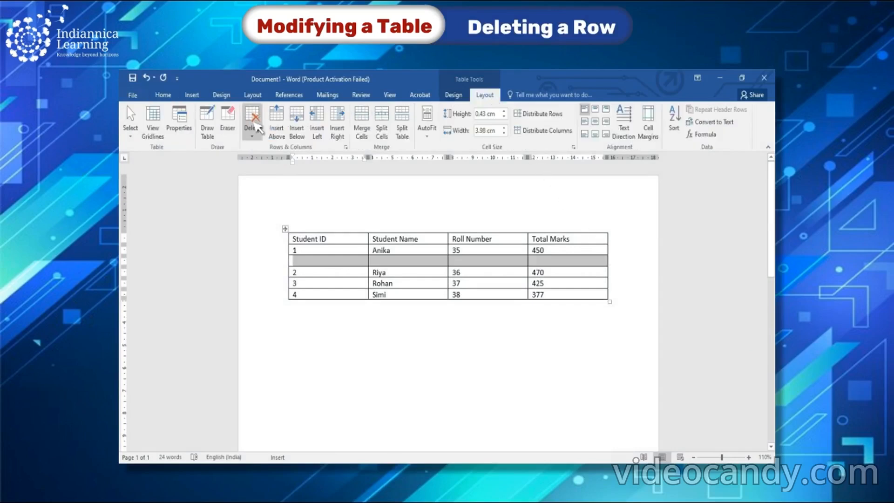
left_click(257, 128)
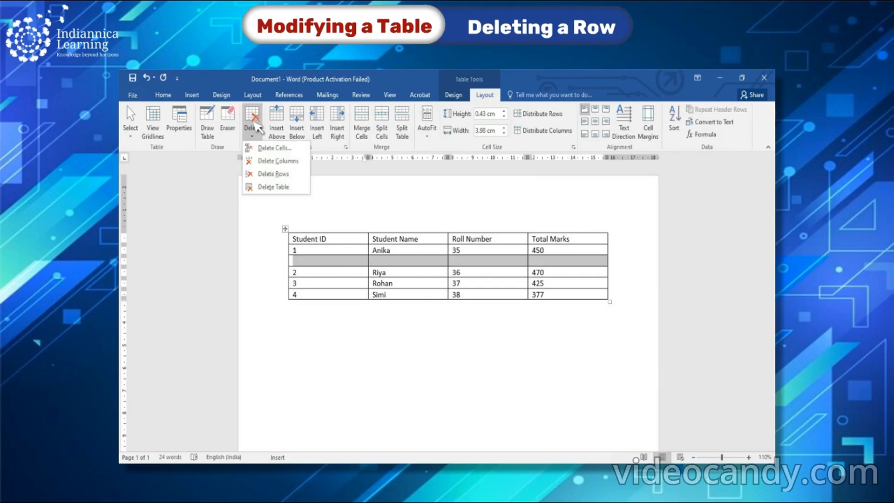
left_click(281, 175)
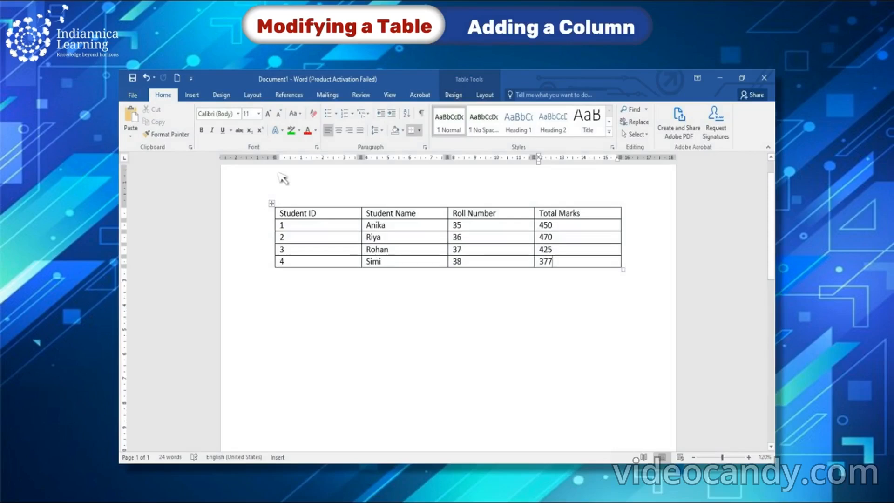
Insert a blank column immediately before the Student Name column
left_click_drag(365, 209, 450, 267)
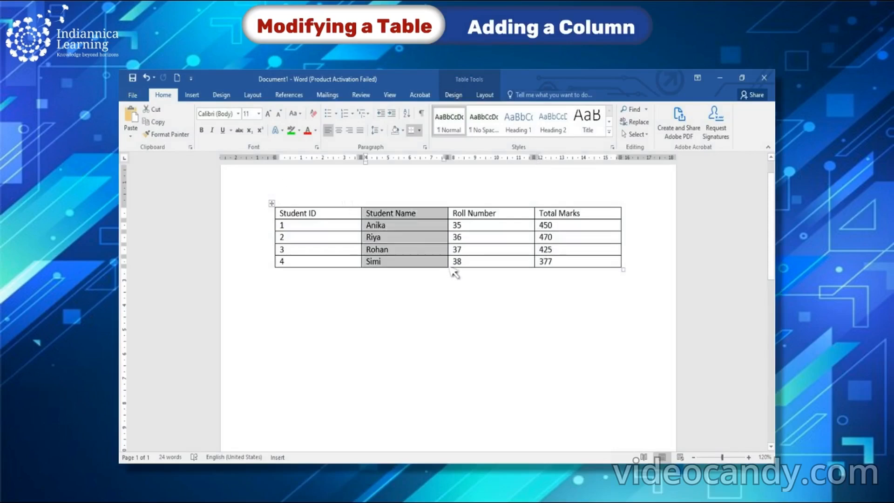
left_click(485, 95)
left_click(322, 122)
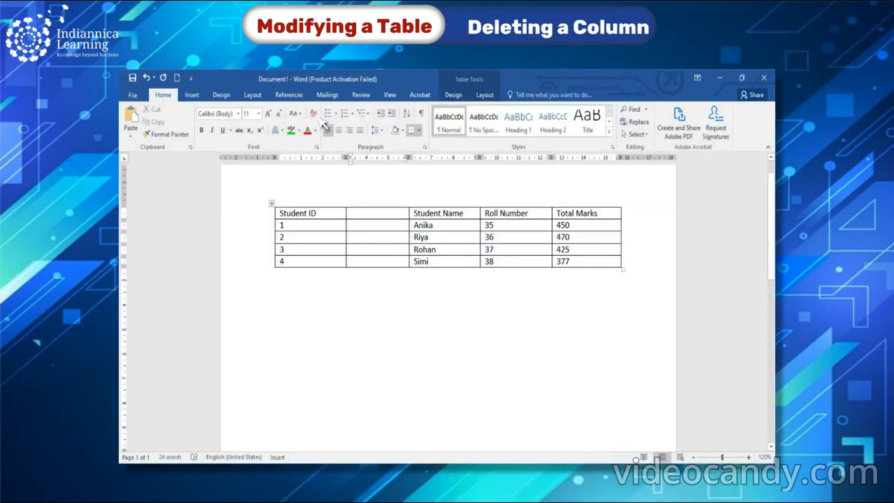
Delete the empty column between Student ID and Student Name
left_click_drag(353, 213, 411, 269)
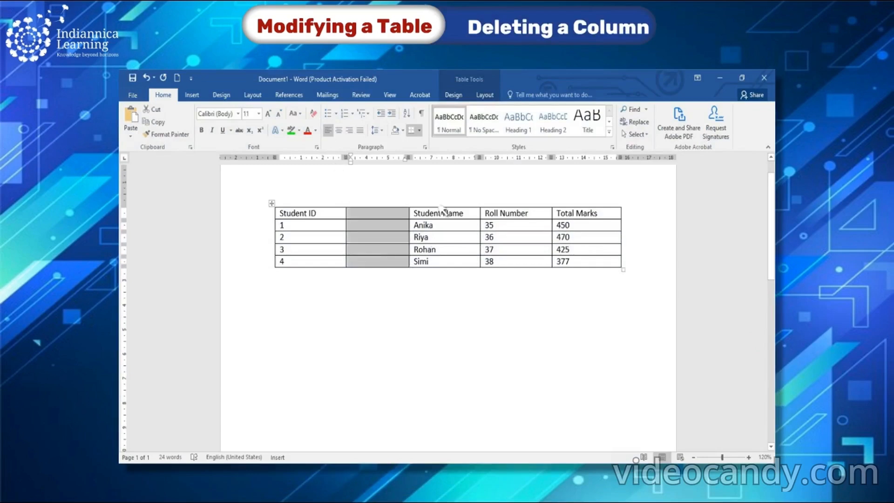
left_click(484, 95)
left_click(254, 123)
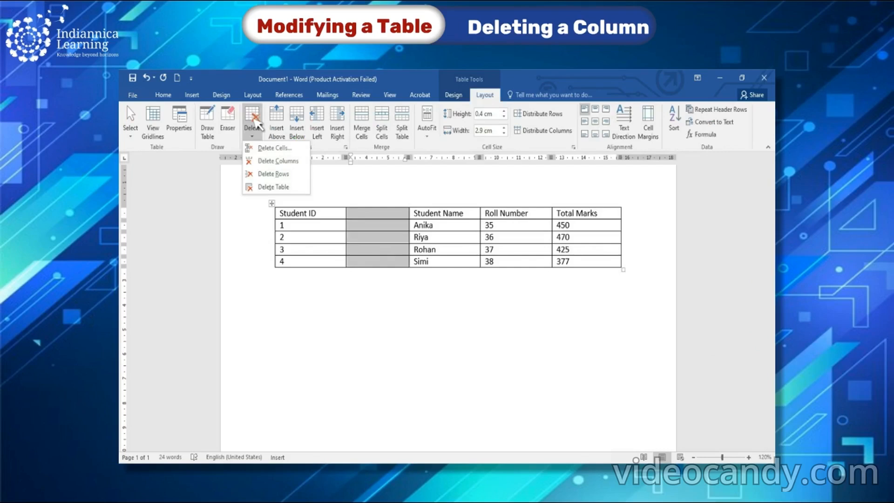
left_click(275, 161)
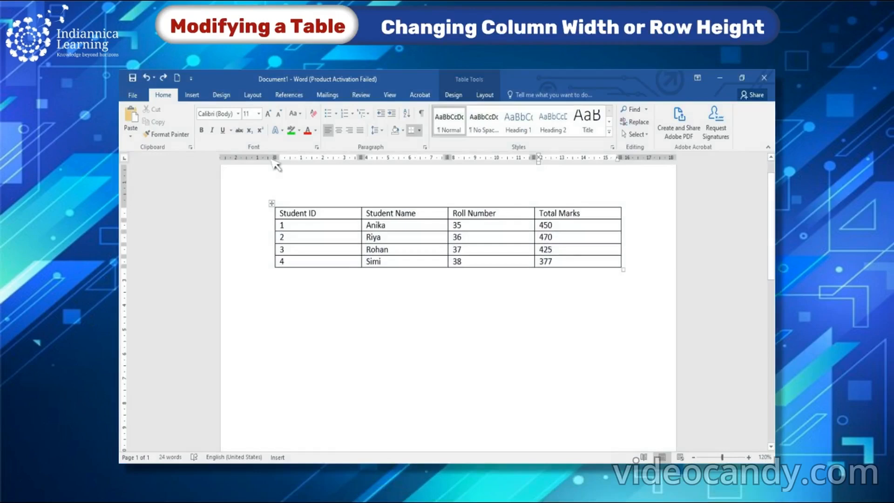
Increase the height of the table's header row by one increment
left_click(319, 215)
left_click(486, 96)
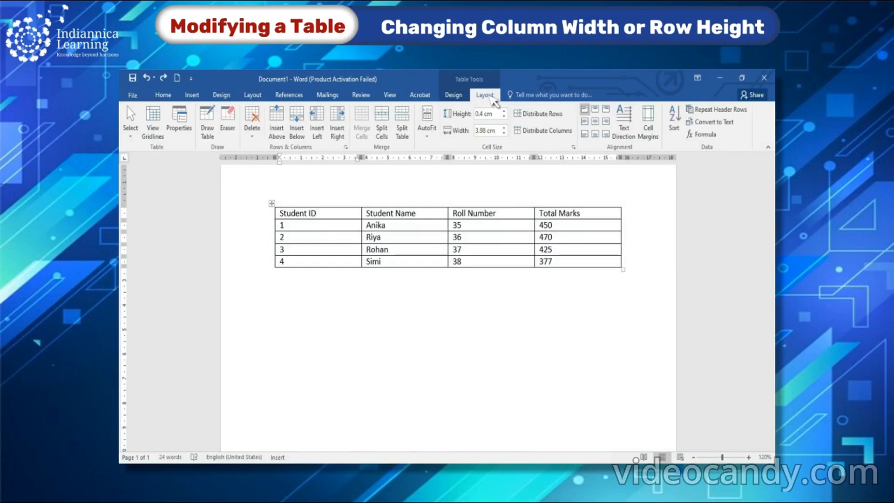
left_click(504, 111)
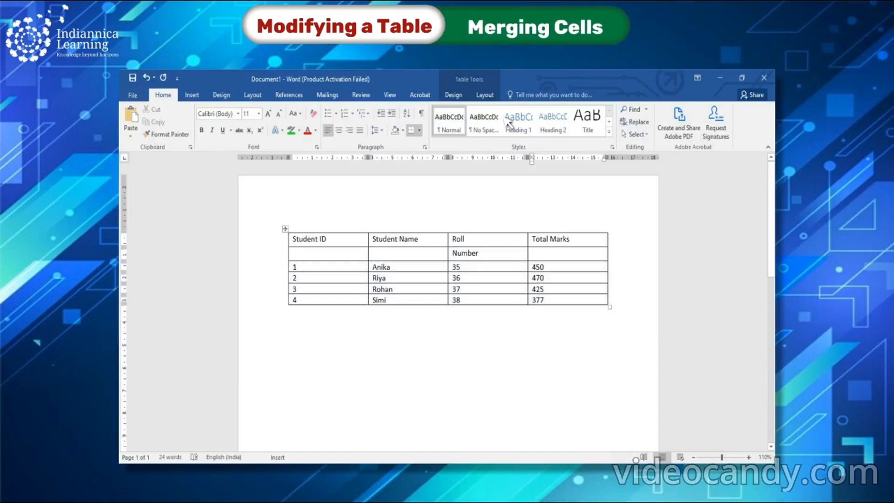
Merge the stacked "Roll" and "Number" header cells into a single cell
left_click_drag(454, 239, 531, 263)
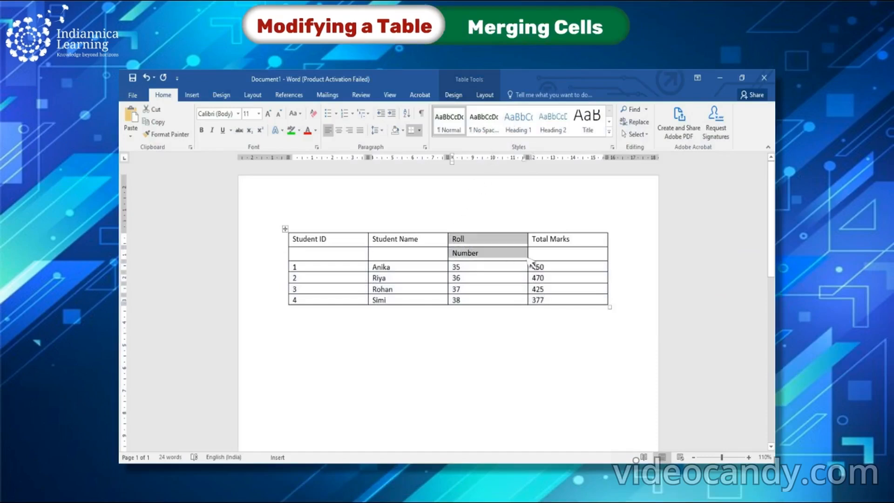
left_click(484, 95)
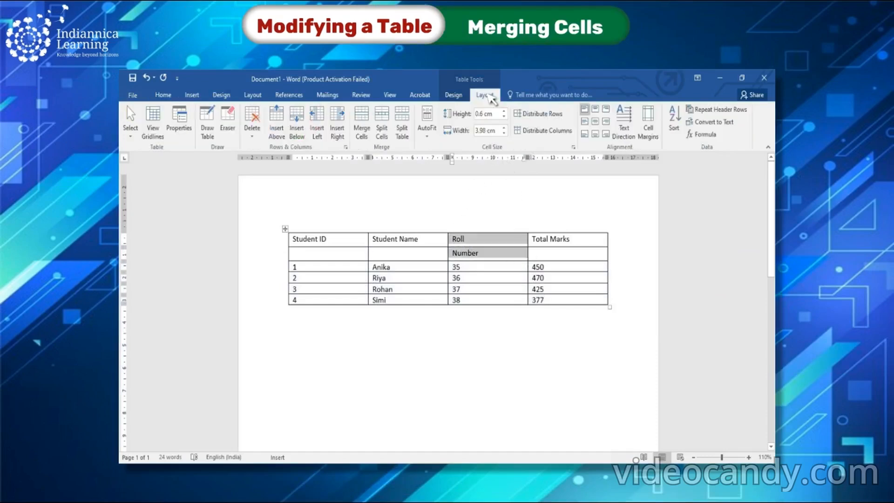
left_click(366, 132)
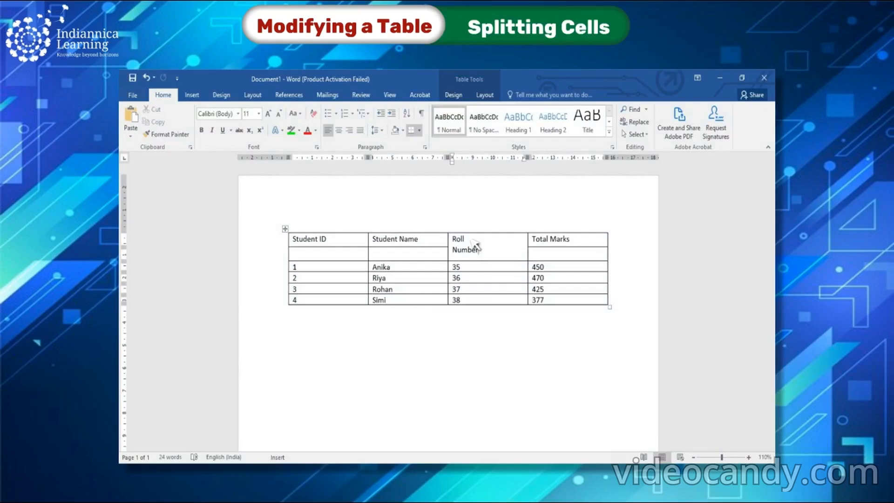
Split the merged "Roll Number" cell into 1 column and 2 rows
left_click_drag(474, 245, 531, 258)
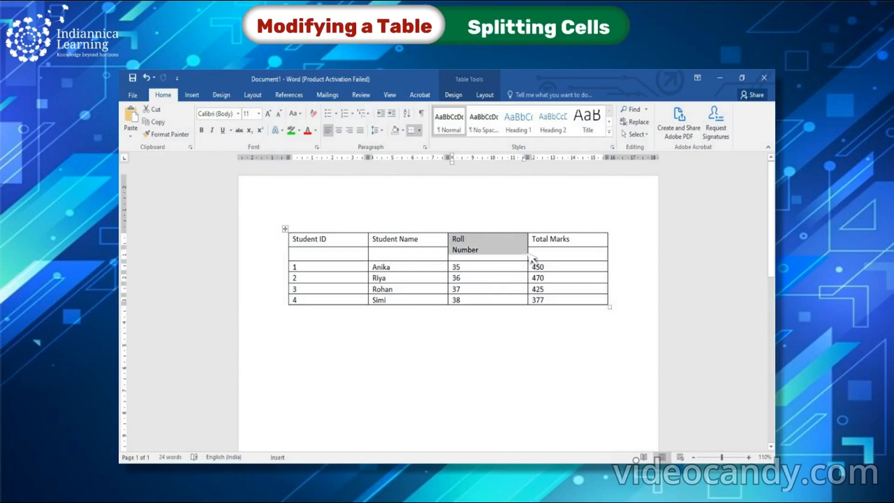
left_click(484, 95)
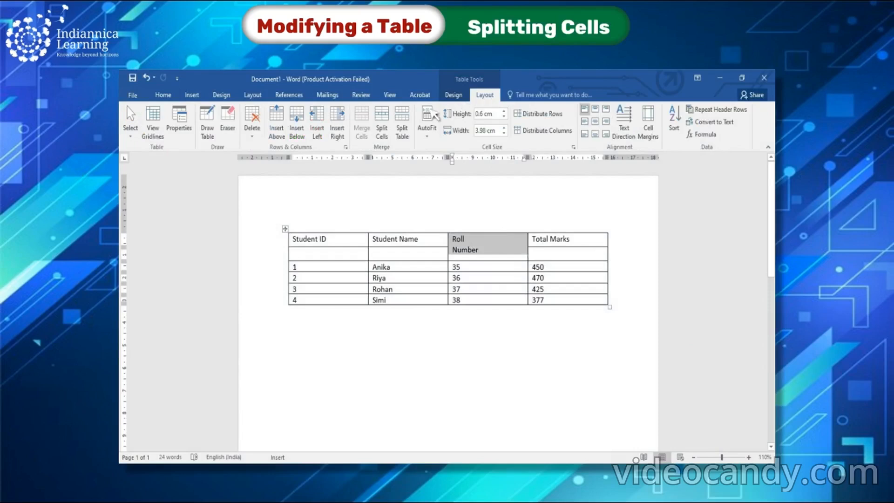
left_click(382, 127)
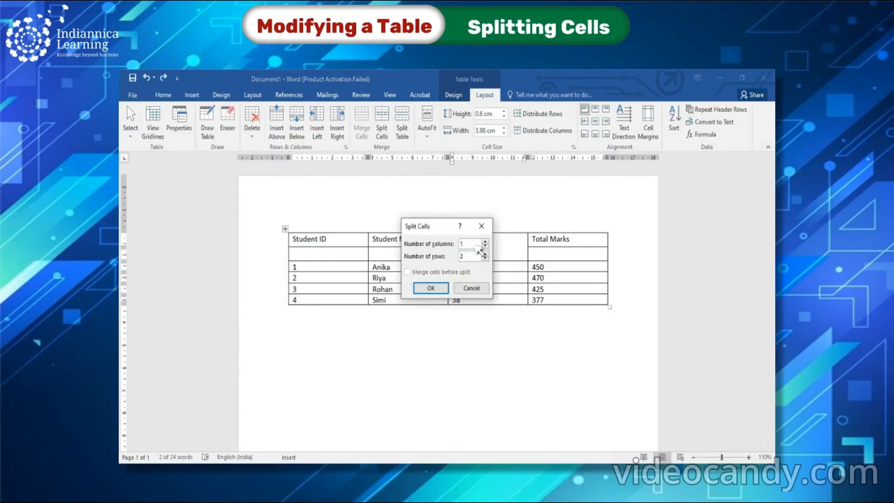
left_click(431, 288)
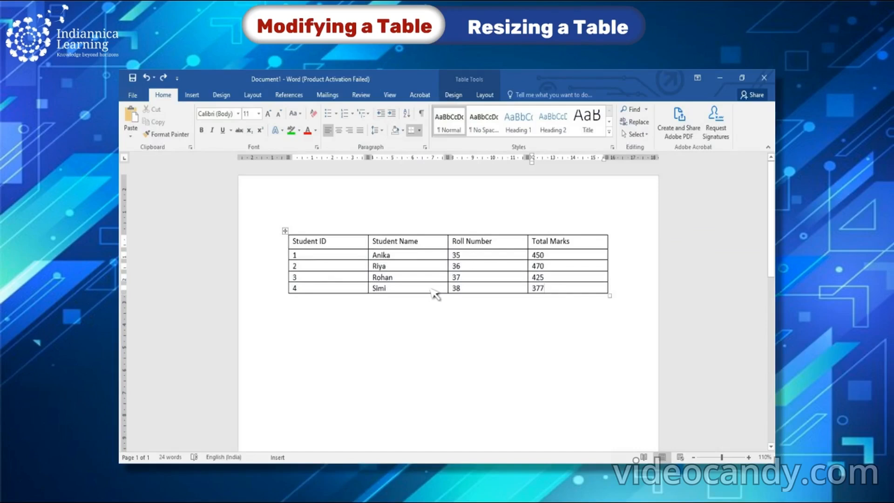
Resize the whole student marks table to a narrower width, keeping its height about the same
left_click_drag(610, 296, 550, 295)
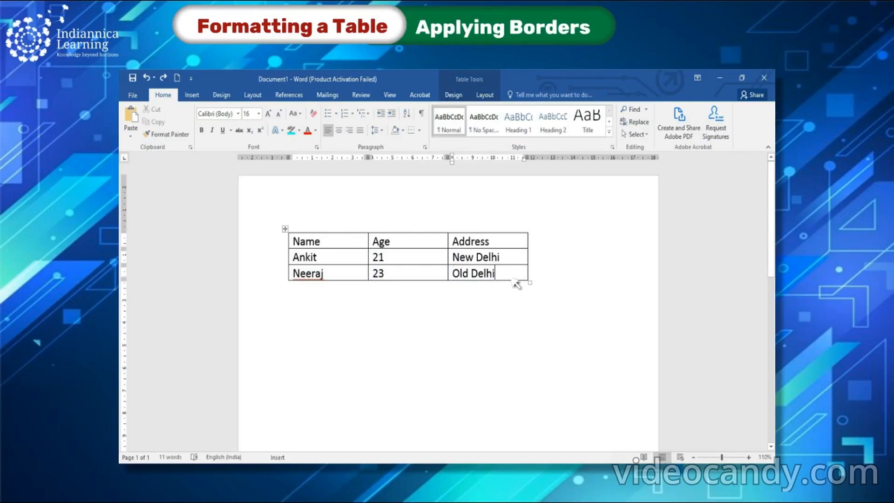
Apply red dashed 1 ½ pt borders to the whole Name, Age and Address table, using the All setting
left_click(530, 282)
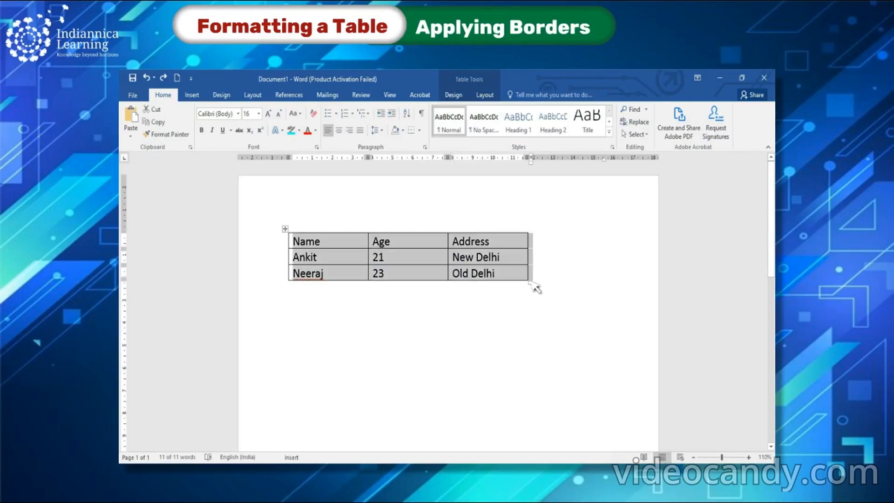
left_click(453, 95)
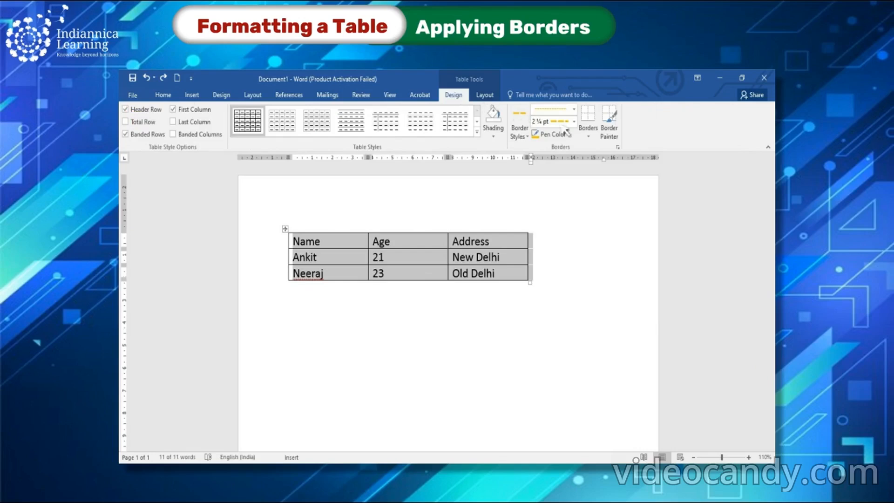
left_click(589, 136)
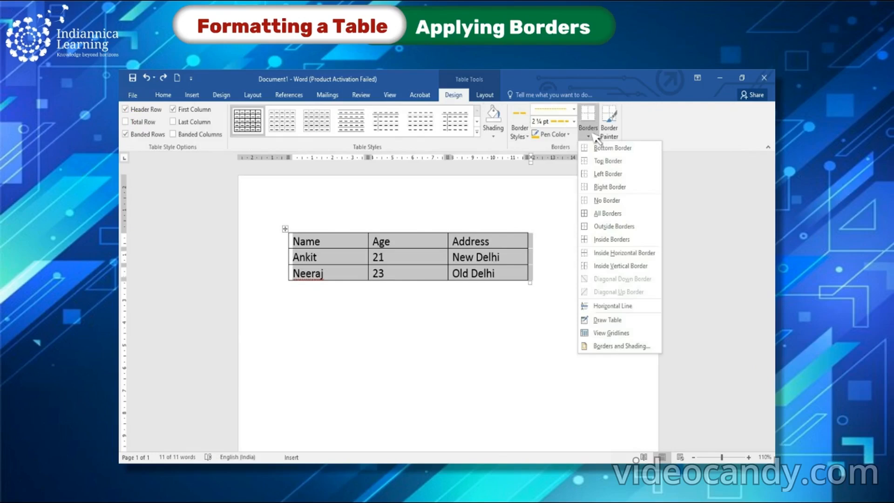
left_click(622, 346)
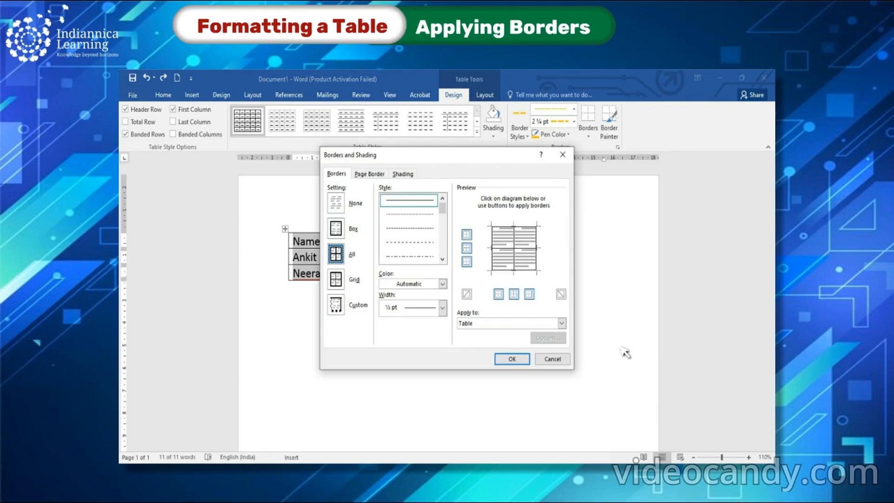
left_click(408, 229)
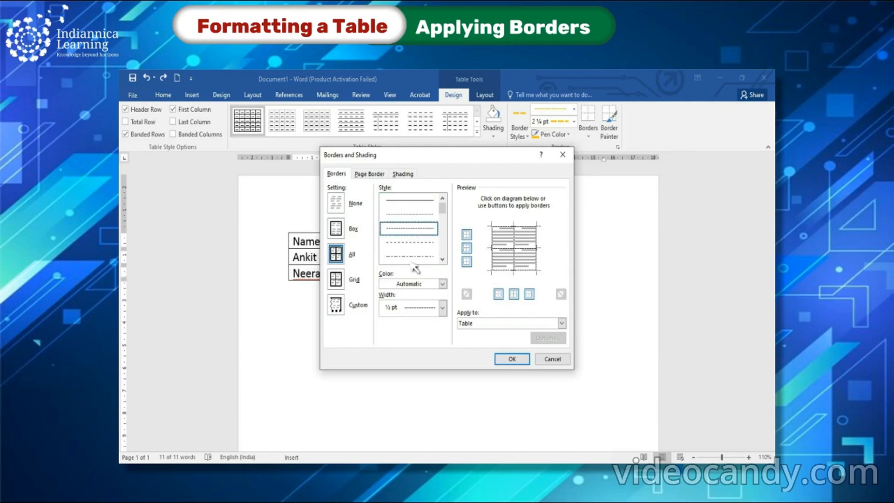
left_click(411, 284)
left_click(422, 308)
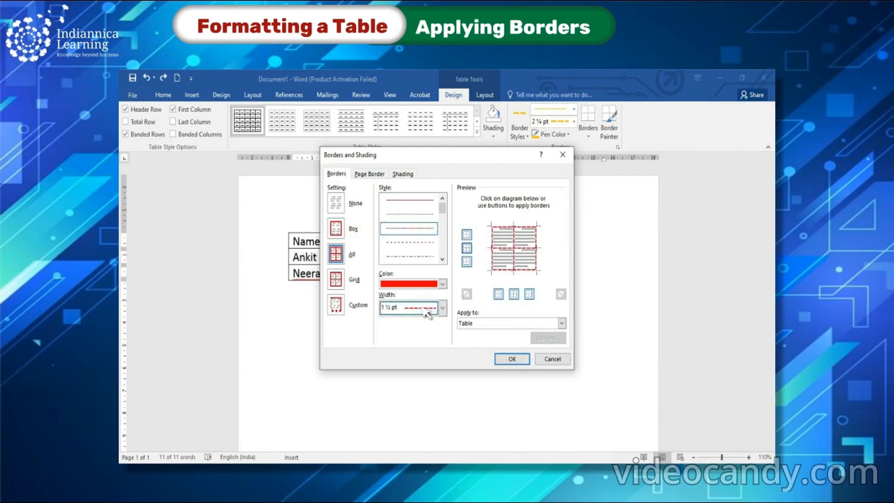
left_click(512, 359)
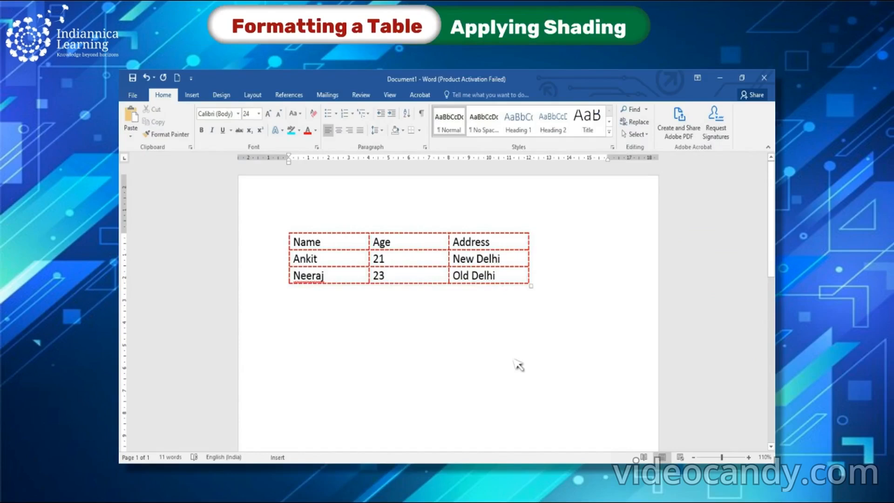
Shade all cells of the Name, Age and Address table with standard yellow
left_click_drag(294, 240, 537, 290)
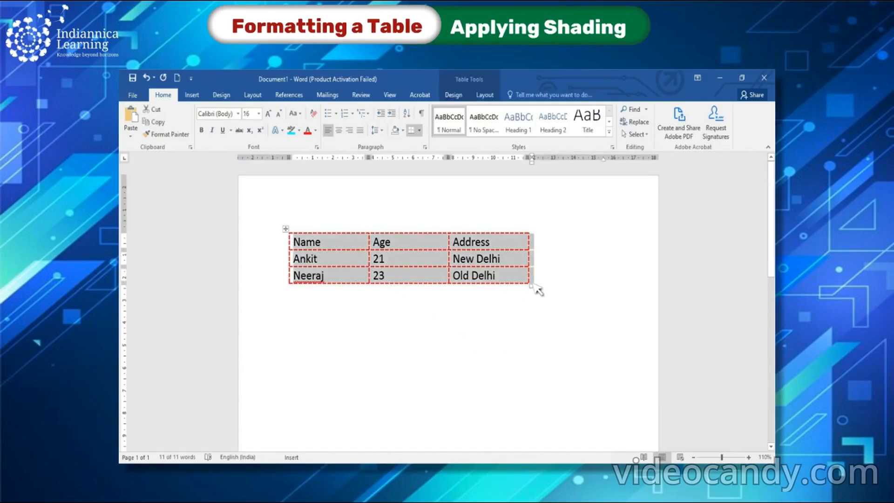
left_click(453, 95)
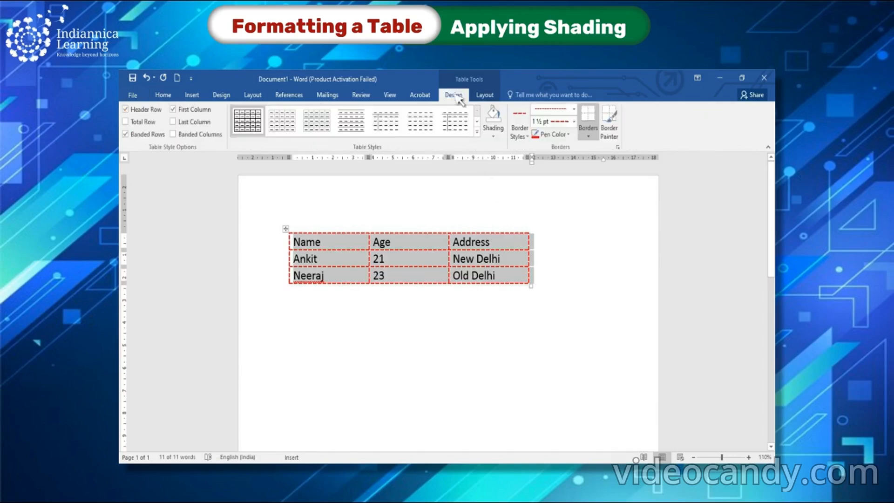
left_click(495, 136)
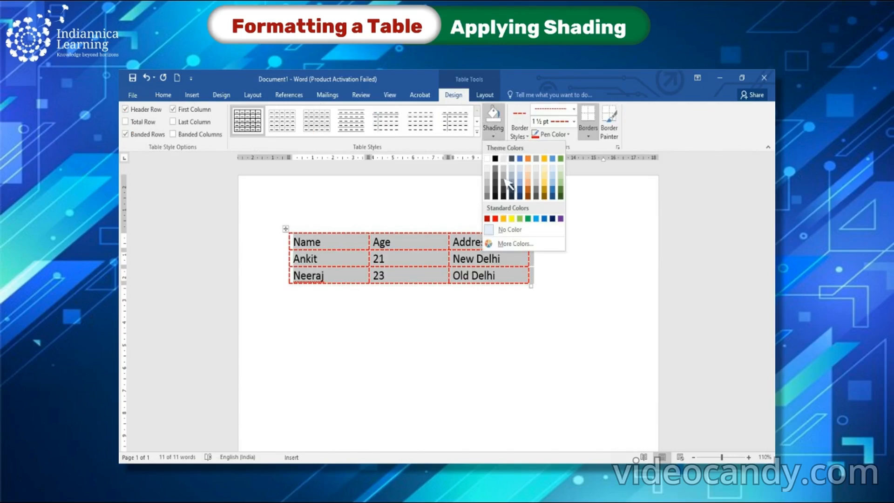
left_click(512, 219)
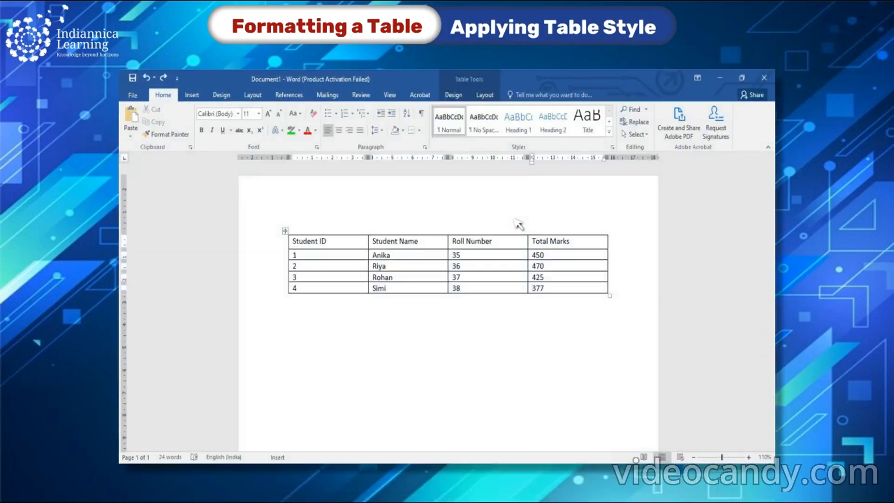
Apply the orange Grid Tables style with a solid header row and banded rows to the whole student marks table
left_click_drag(293, 237, 612, 292)
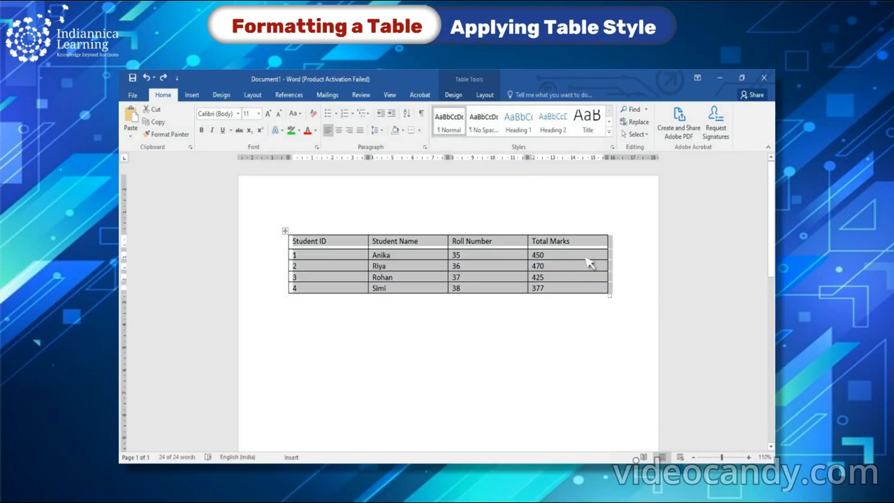
left_click(453, 95)
left_click(479, 137)
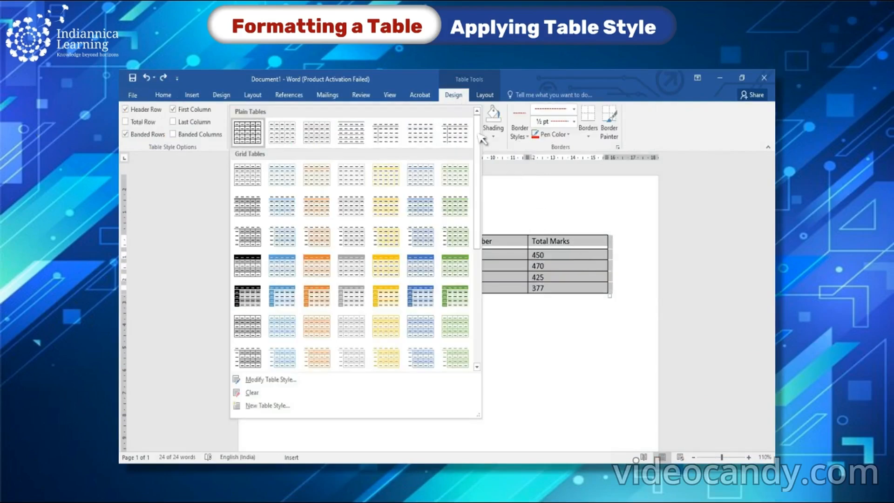
left_click(322, 269)
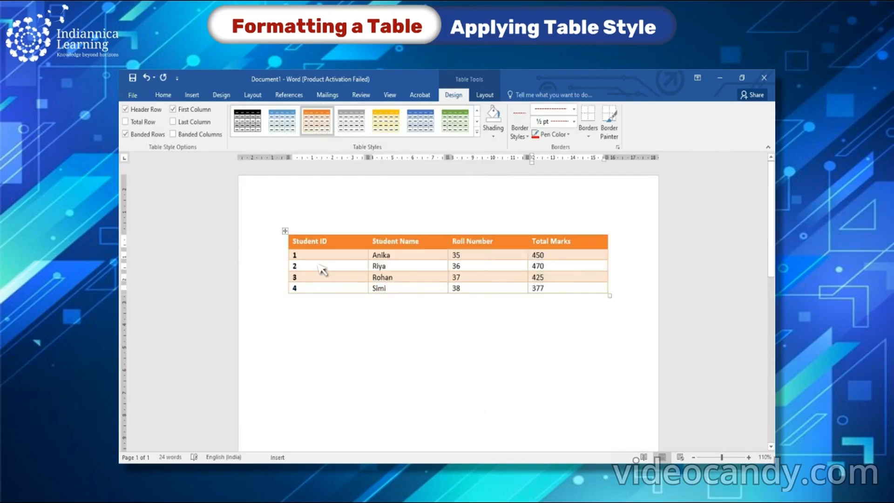